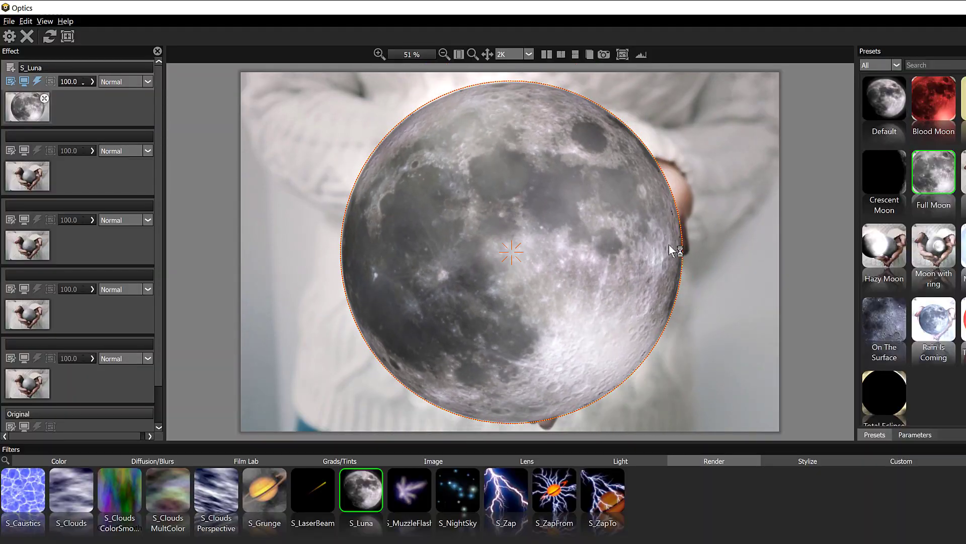
# Send the red car photo from Photoshop to Optics via Filter > Boris FX > Optics
pyautogui.moveTo(669, 246); pyautogui.dragTo(604, 263)
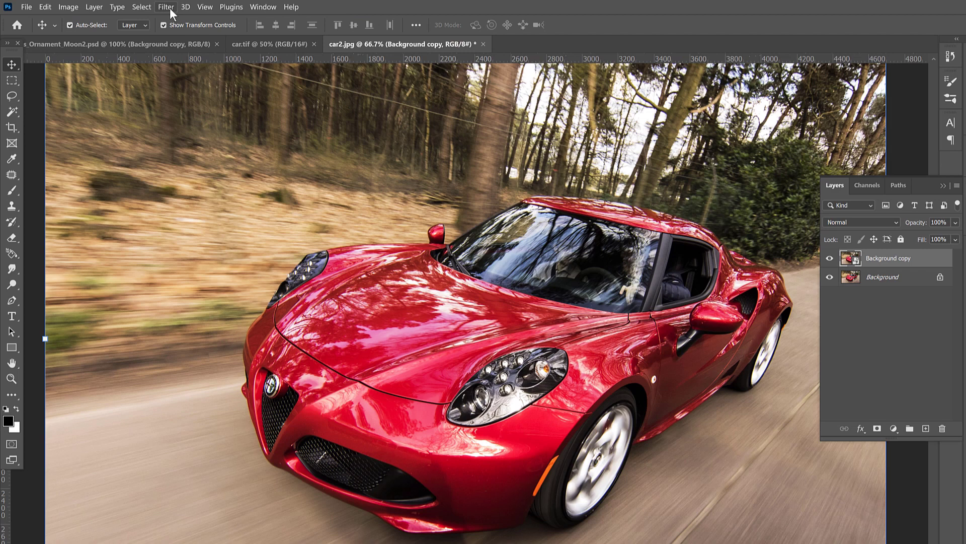
pyautogui.click(167, 7)
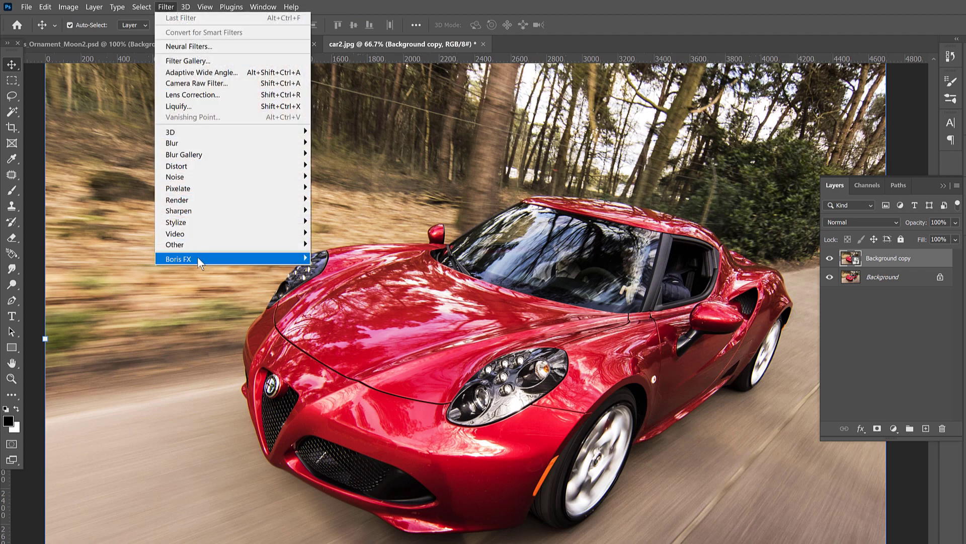
pyautogui.moveTo(230, 258)
pyautogui.click(334, 258)
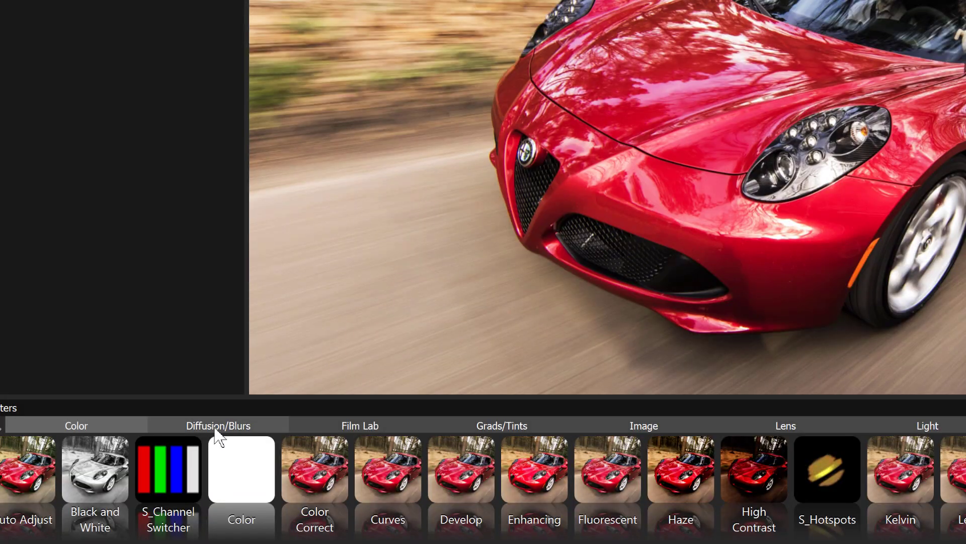
pyautogui.click(219, 426)
pyautogui.click(359, 425)
pyautogui.click(502, 425)
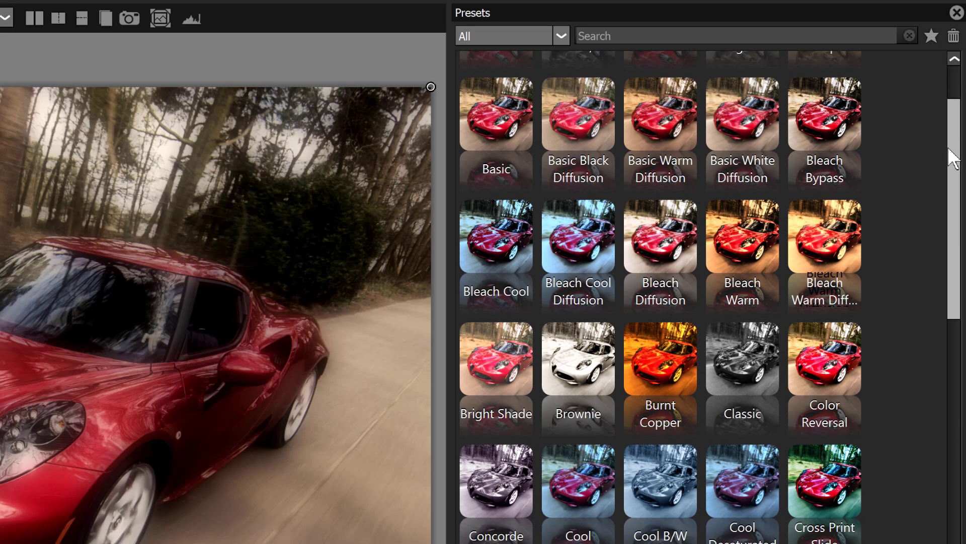
pyautogui.scroll(-3, 921, 226)
pyautogui.scroll(-3, 925, 219)
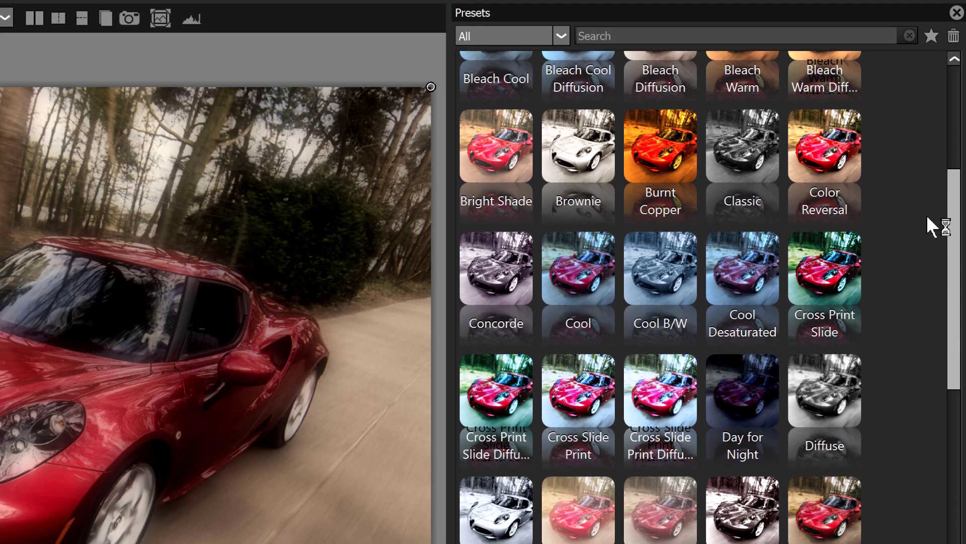
pyautogui.scroll(-3, 921, 242)
pyautogui.scroll(-2, 918, 257)
pyautogui.scroll(-2, 910, 283)
pyautogui.scroll(-2, 901, 314)
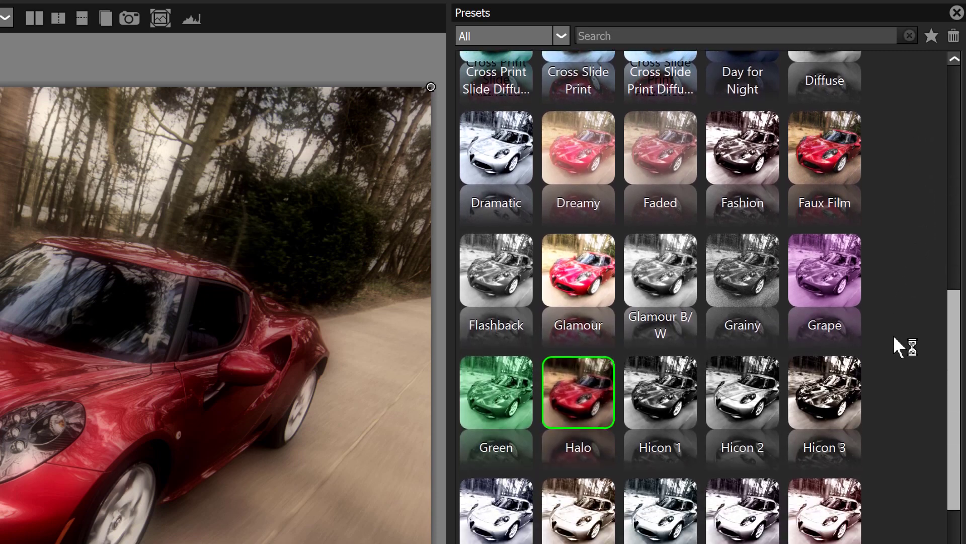
pyautogui.scroll(-2, 893, 339)
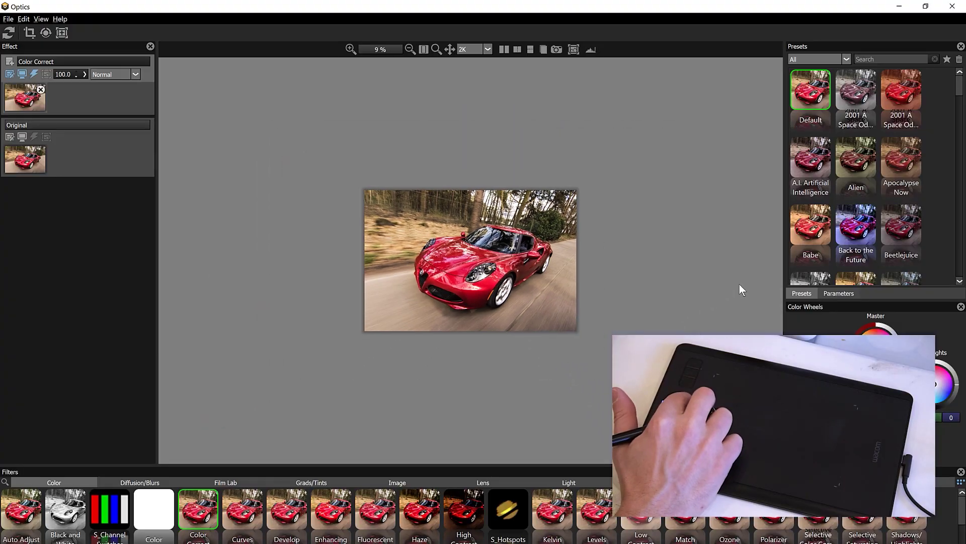
pyautogui.scroll(5, 740, 284)
pyautogui.scroll(-4, 740, 283)
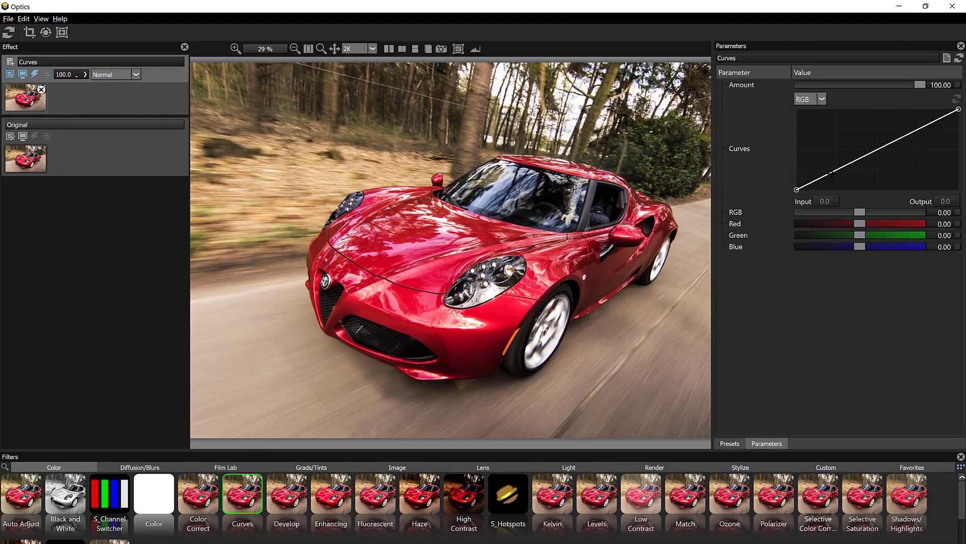
# Shape the Curves effect on the car photo, darkening slightly, then adding a brightening point
pyautogui.moveTo(831, 177); pyautogui.dragTo(834, 178)
pyautogui.click(888, 145)
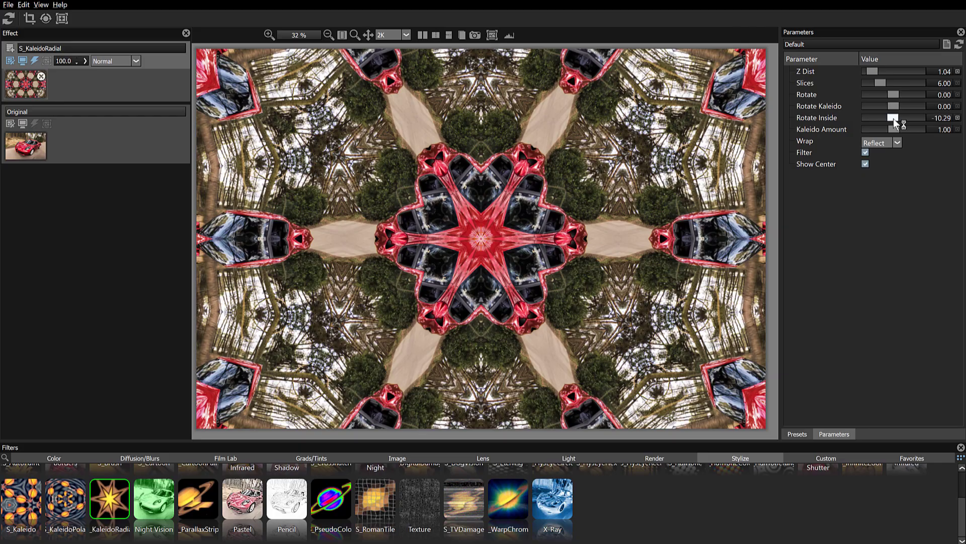
# Spin the kaleidoscope's inner pattern with the Rotate Inside slider
pyautogui.moveTo(893, 118); pyautogui.dragTo(912, 118)
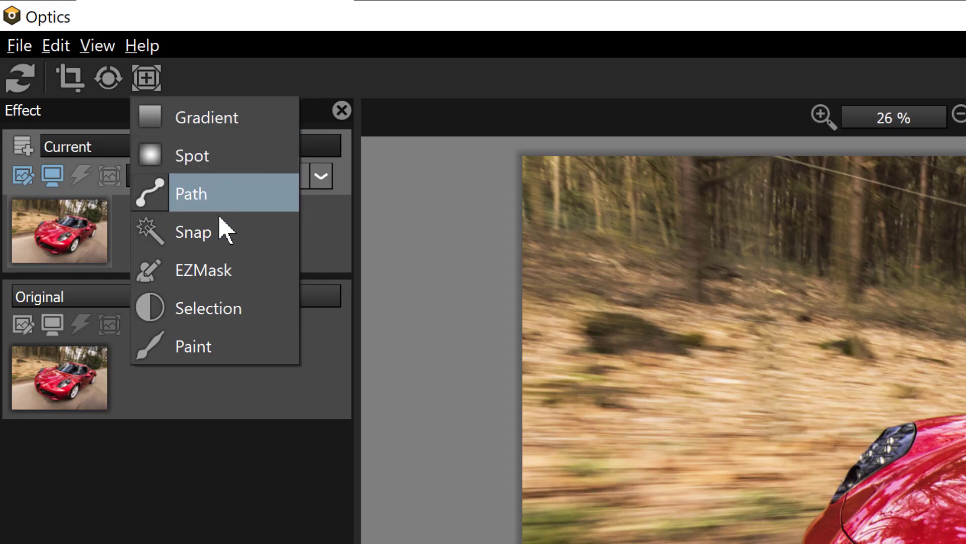
# Add a Path mask to the current effect
pyautogui.click(222, 275)
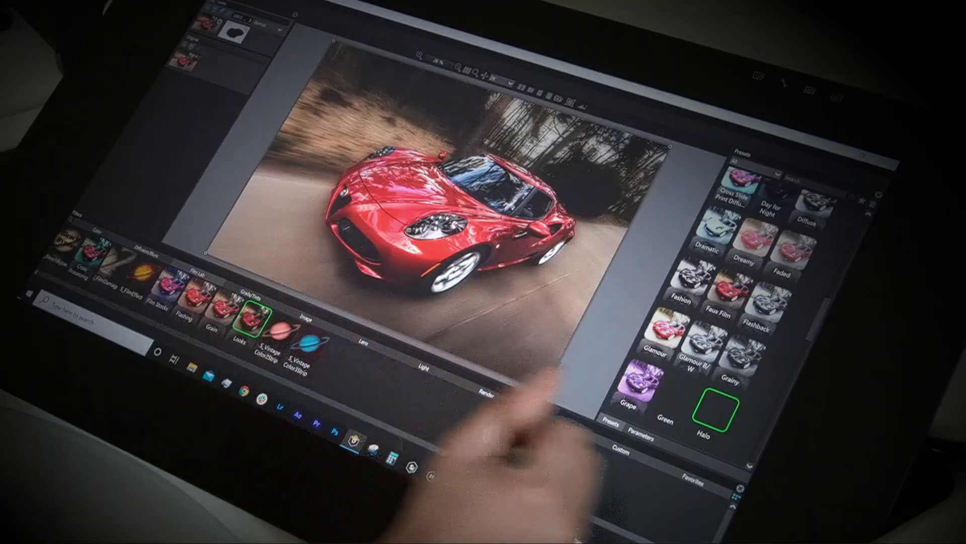
# Apply the Glamour B/W and Day for Night looks to the background, keeping the car red
pyautogui.click(744, 189)
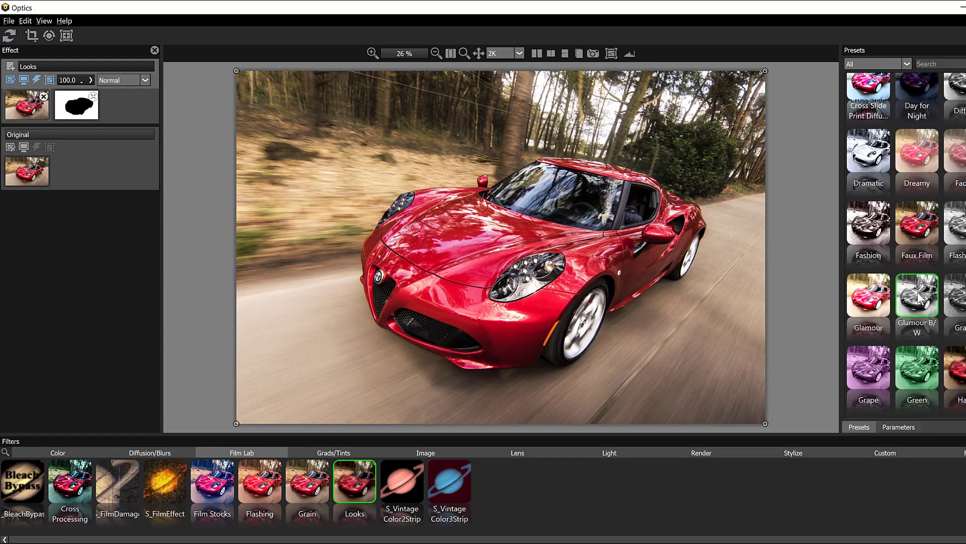
pyautogui.click(918, 294)
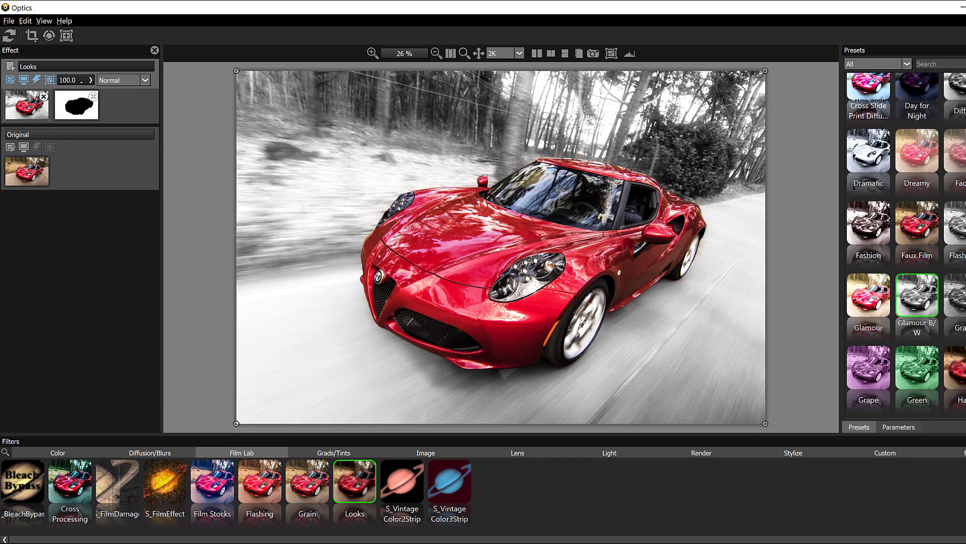
pyautogui.scroll(-1, 873, 342)
pyautogui.click(873, 342)
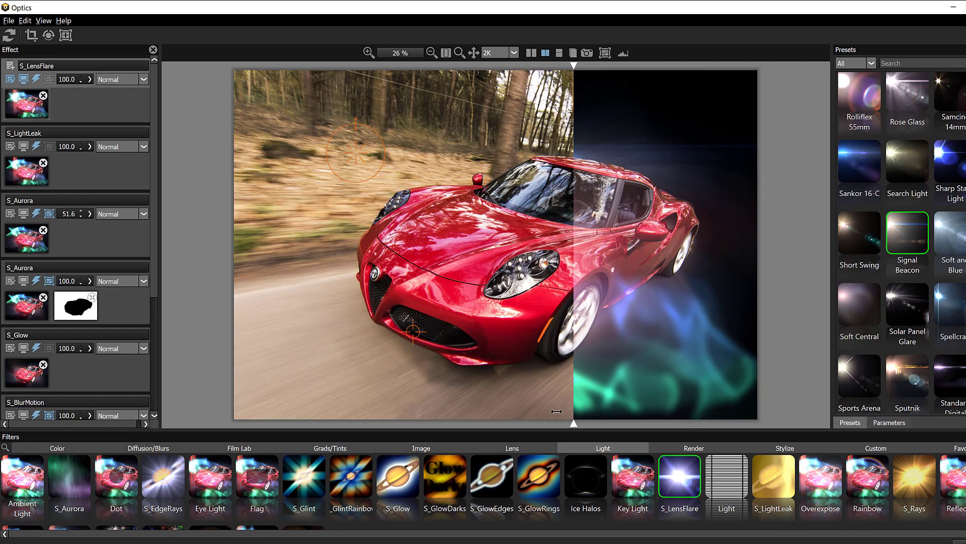
# Widen the comparison, enlarge the lens flare radius, and toggle the cat's side-by-side view
pyautogui.moveTo(559, 425)
pyautogui.mouseDown()
pyautogui.moveTo(305, 425)
pyautogui.moveTo(626, 425)
pyautogui.mouseUp()
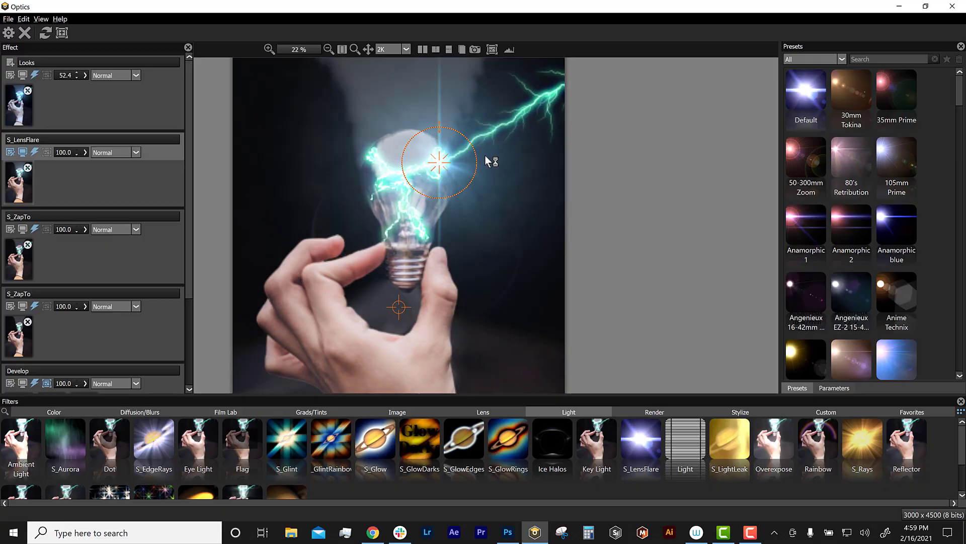
pyautogui.moveTo(485, 155); pyautogui.dragTo(520, 149)
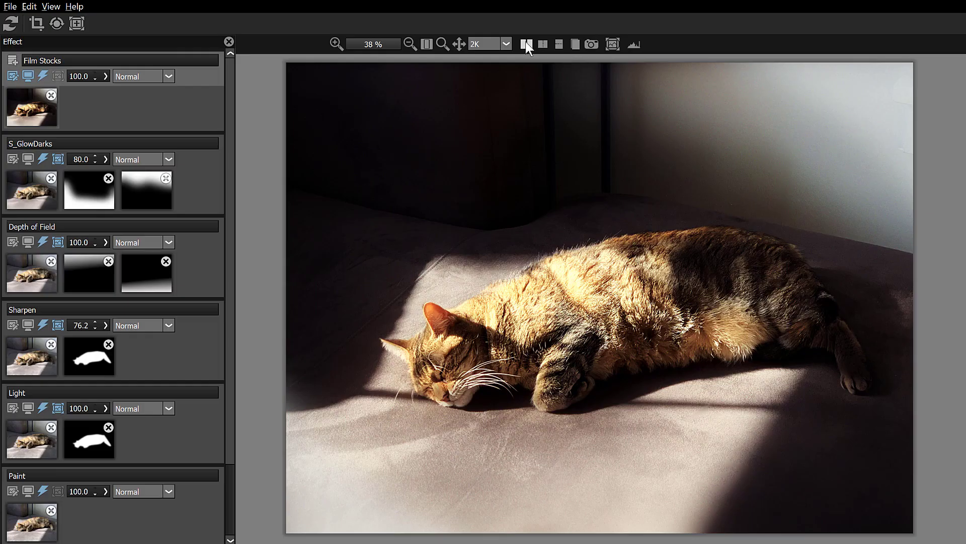
pyautogui.click(527, 43)
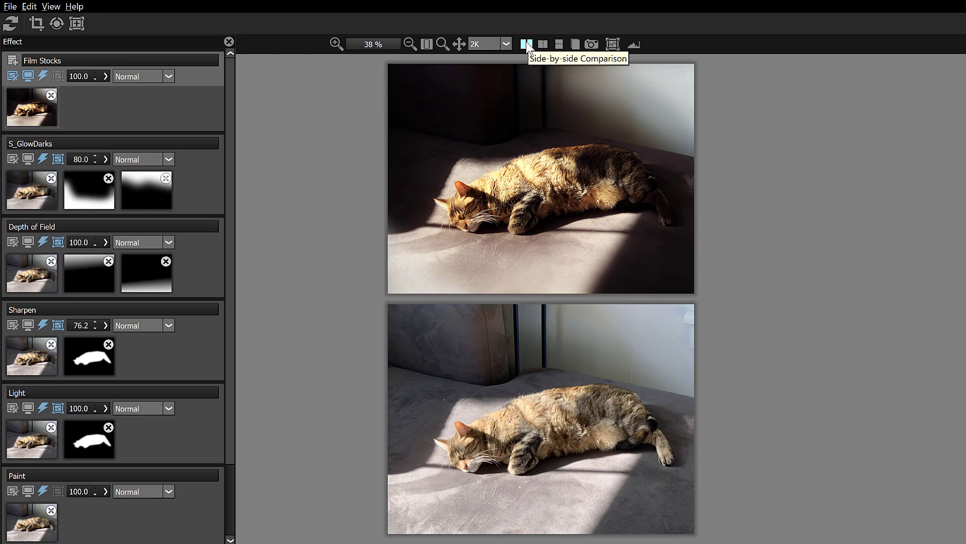
pyautogui.click(527, 45)
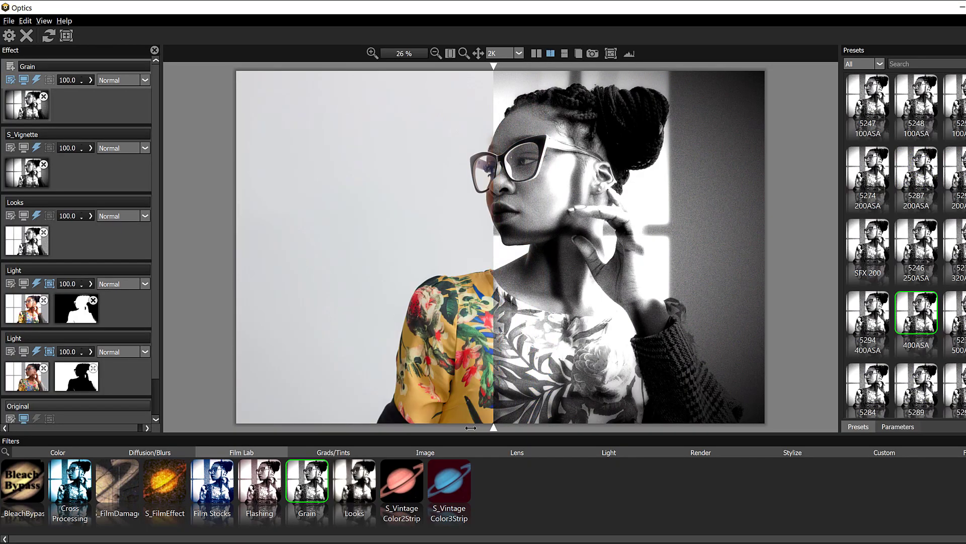
# Move the split-view divider to the left edge so the film-look portrait fills the view
pyautogui.moveTo(470, 428); pyautogui.dragTo(255, 433)
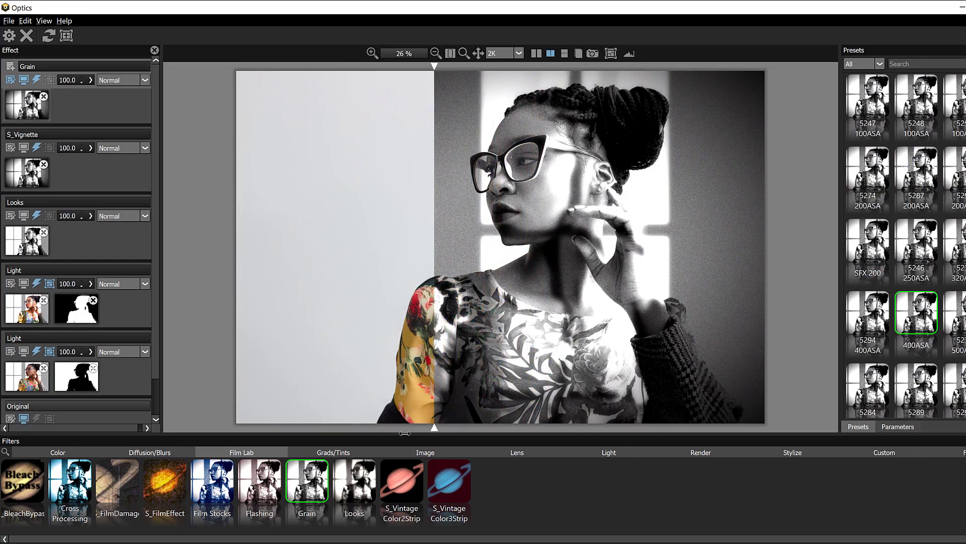